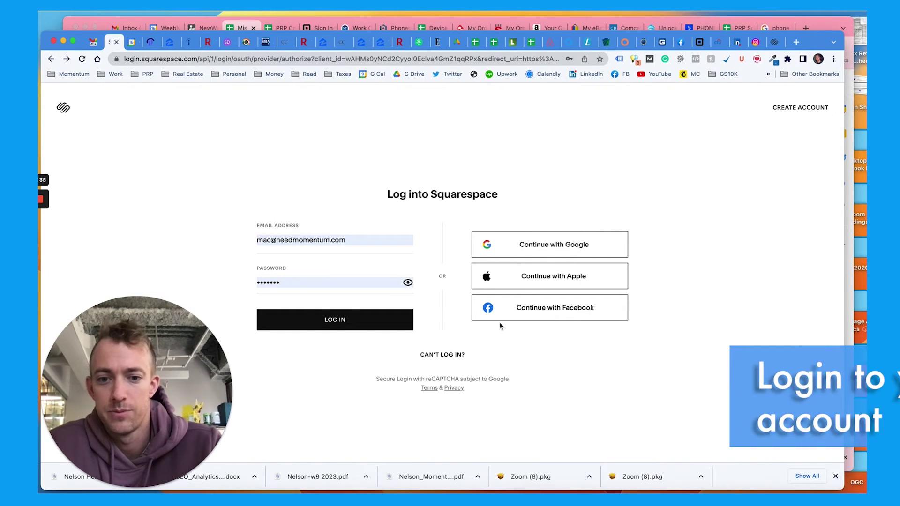
# - Log into Squarespace, re-entering the password after the incorrect-password error
pyautogui.click(292, 282)
pyautogui.press('super+a')
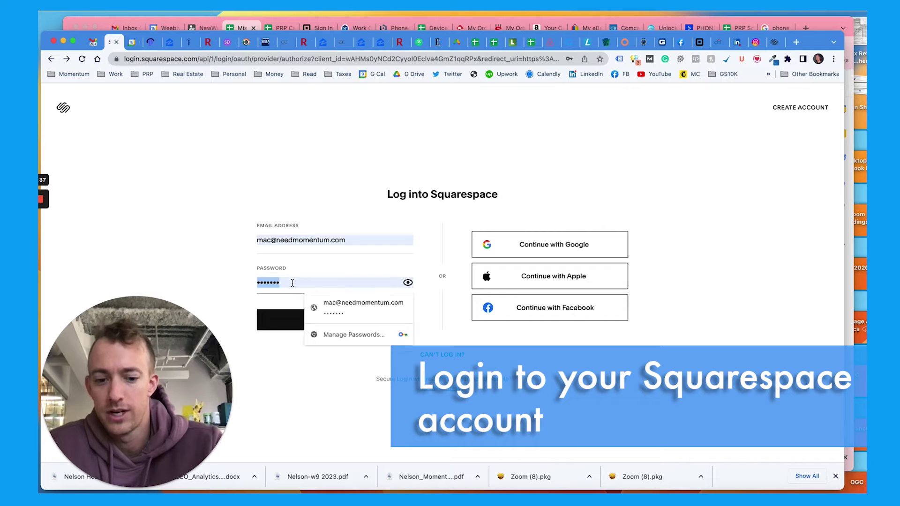
pyautogui.write('••••••••••')
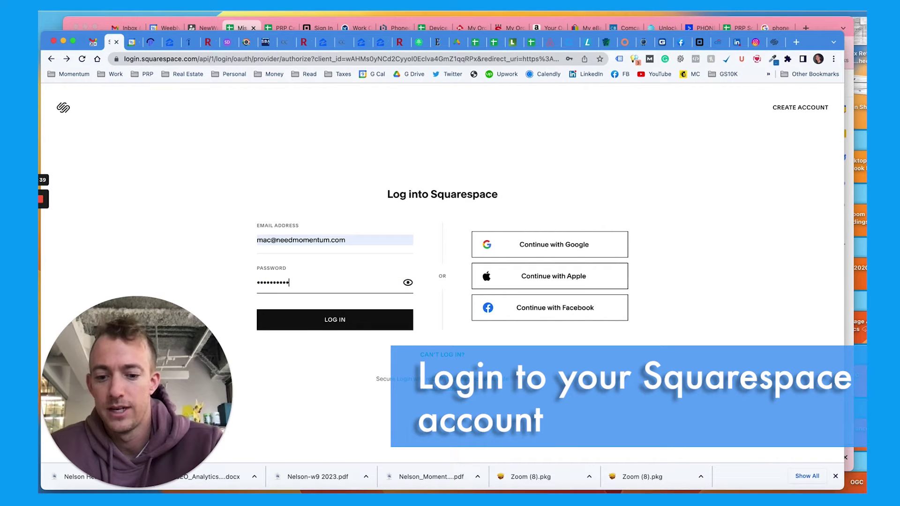
pyautogui.write('•••')
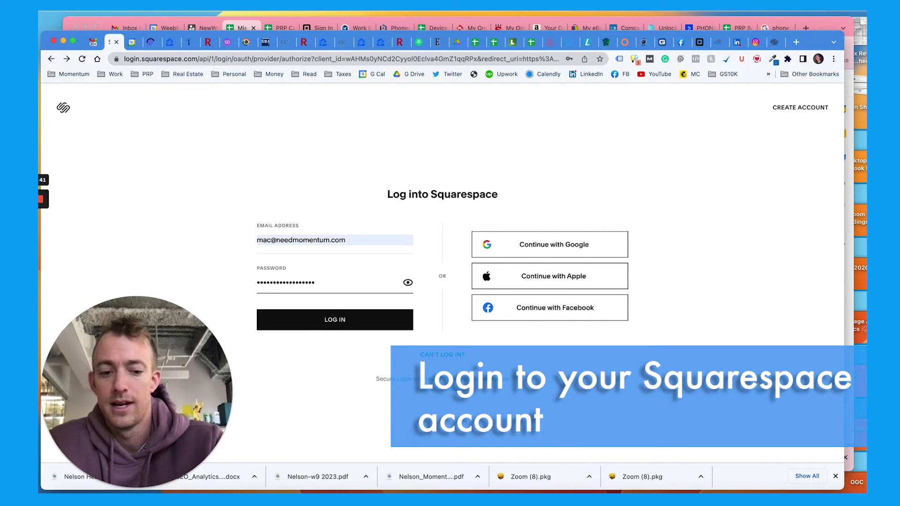
pyautogui.press('Return')
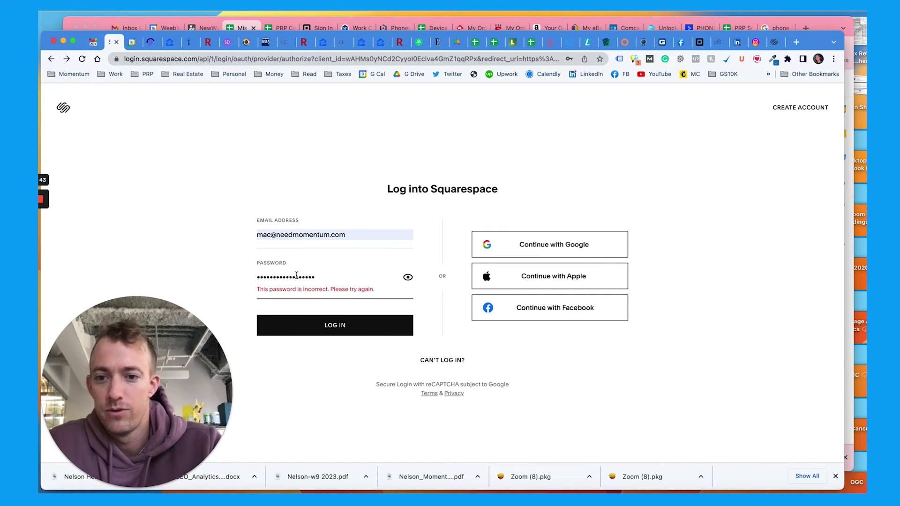
pyautogui.press('super+a')
pyautogui.write('•••••••')
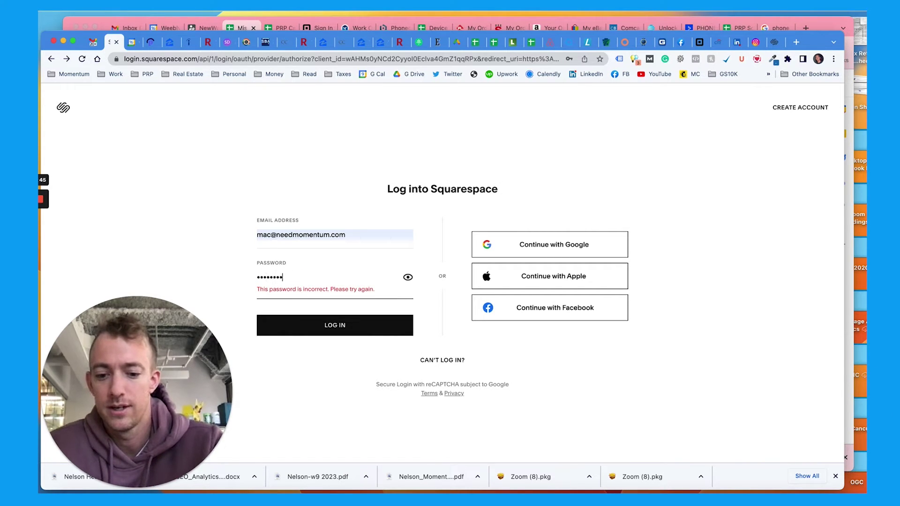
pyautogui.write('••••••••••')
pyautogui.press('Return')
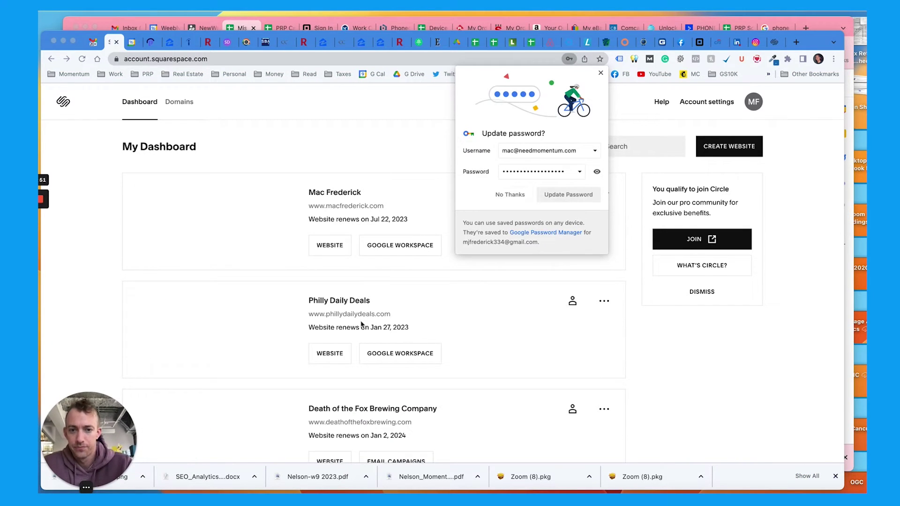
pyautogui.click(562, 197)
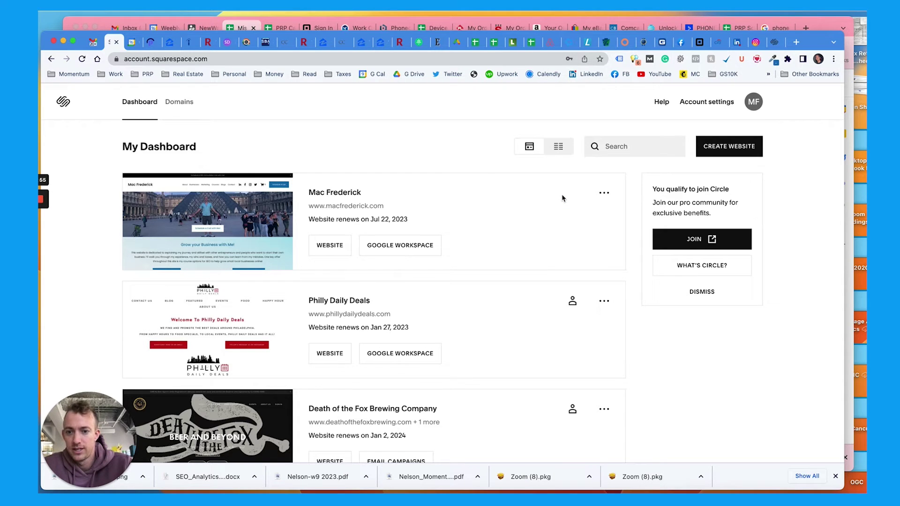
pyautogui.scroll(-3, 563, 198)
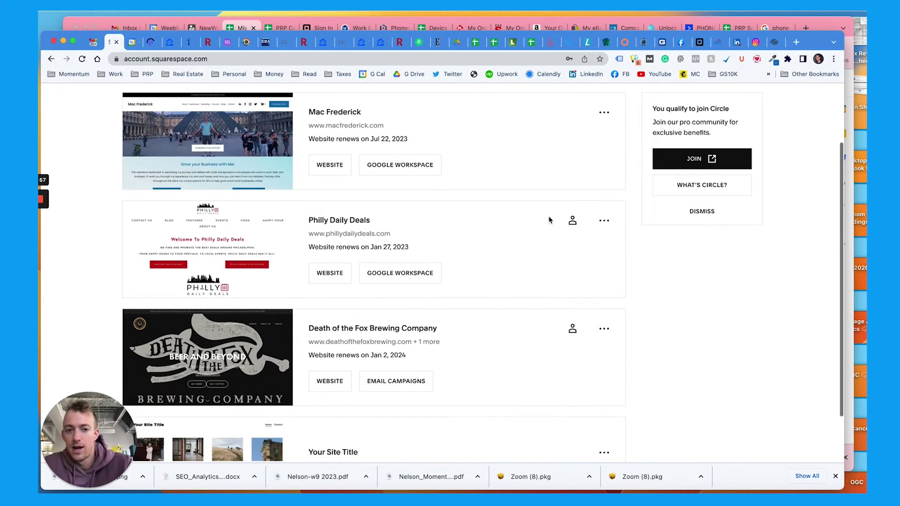
pyautogui.rightClick(472, 247)
pyautogui.click(669, 273)
pyautogui.moveTo(573, 220)
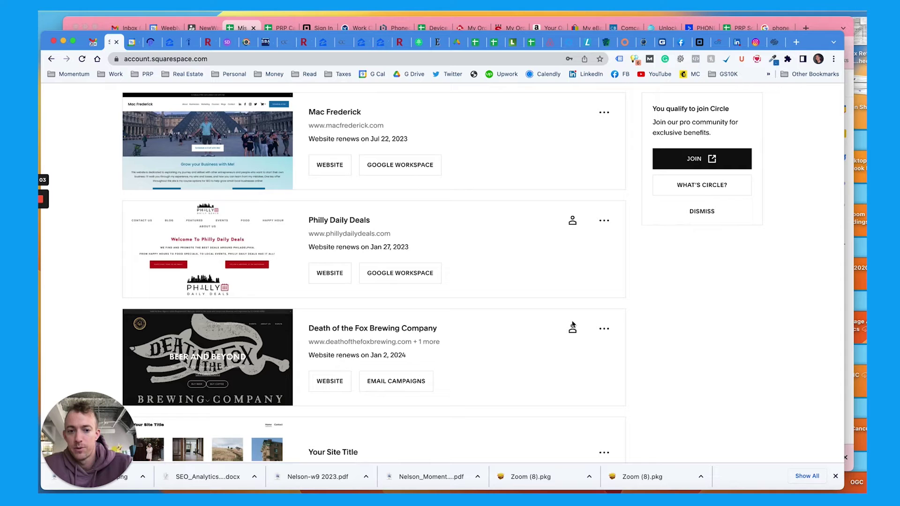
pyautogui.scroll(-1, 418, 317)
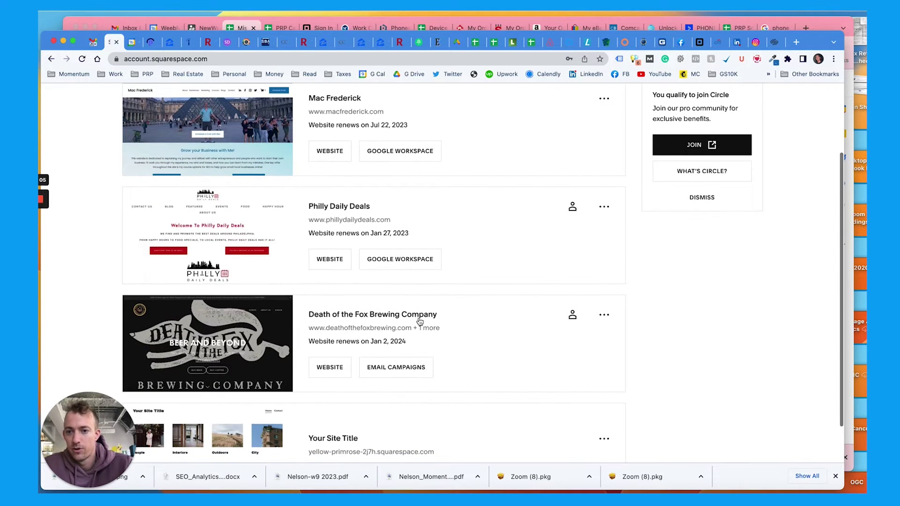
pyautogui.scroll(-3, 484, 248)
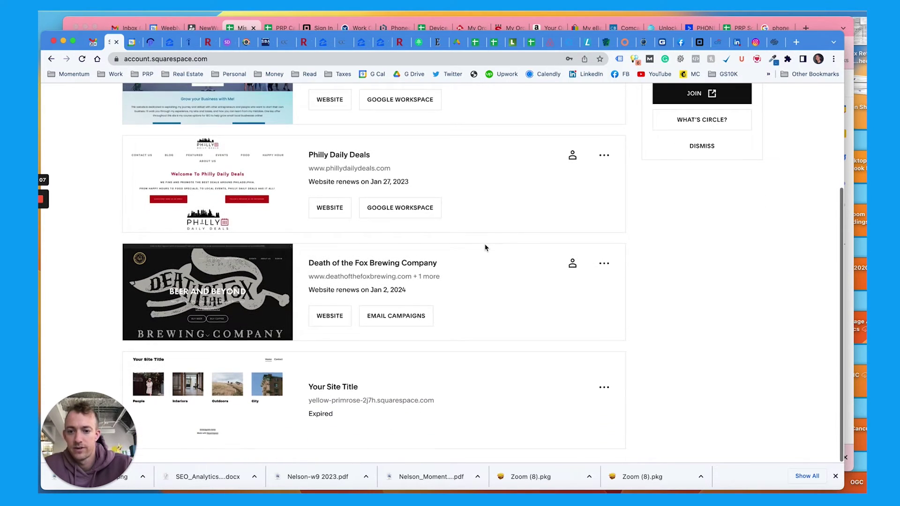
pyautogui.scroll(3, 485, 248)
pyautogui.scroll(3, 482, 247)
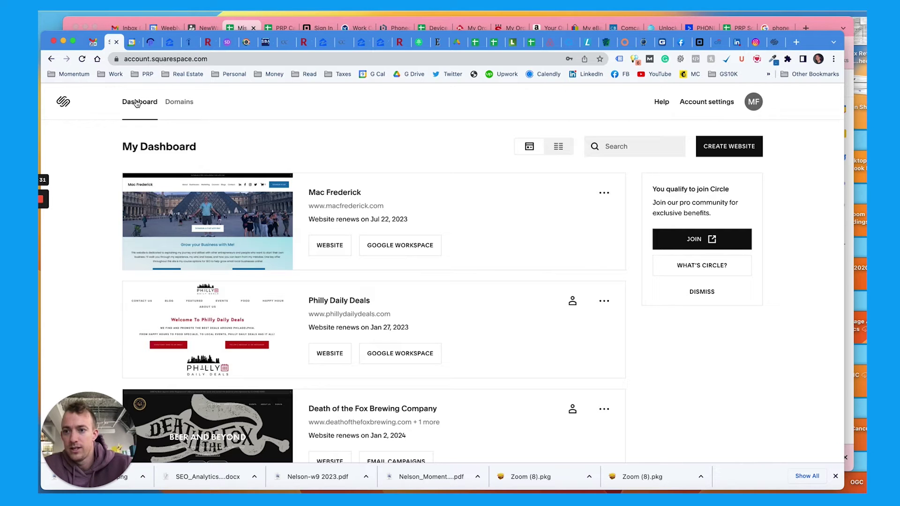
pyautogui.click(604, 193)
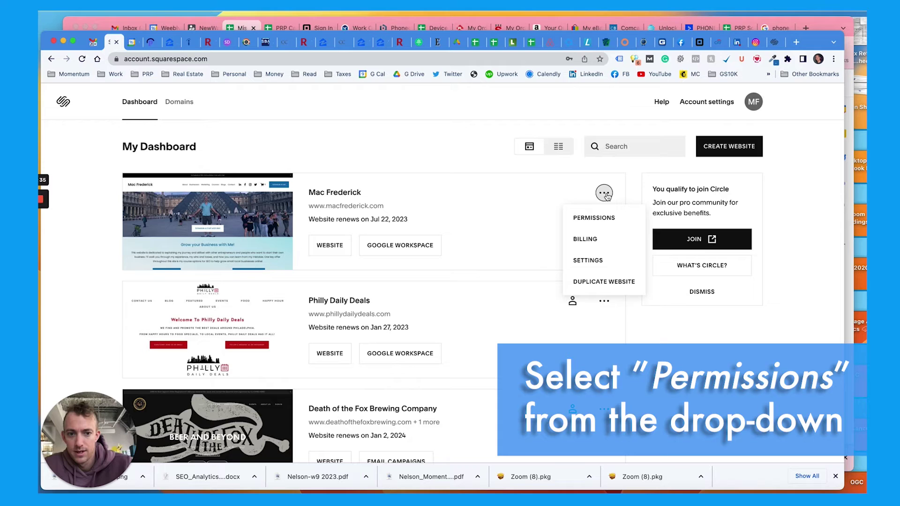
pyautogui.click(597, 220)
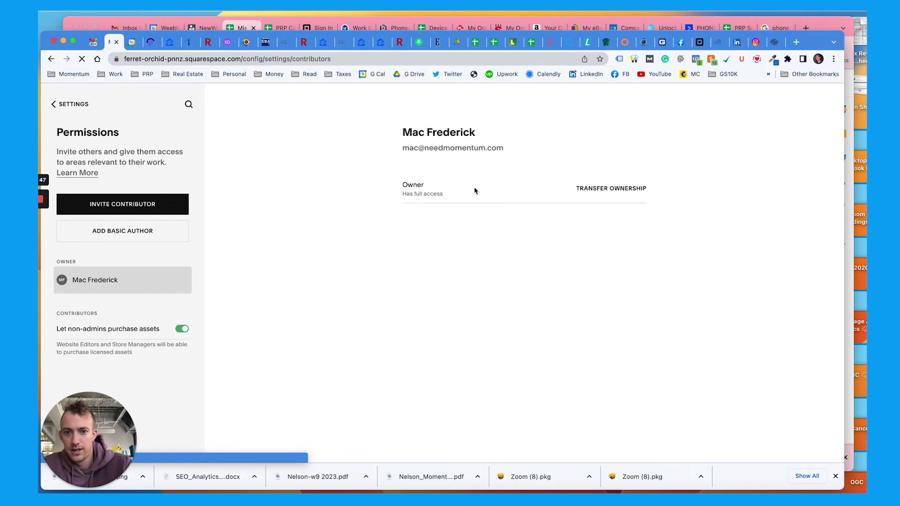
# - Highlight the owner details and the non-admin asset purchasing setting on the Permissions page
pyautogui.moveTo(402, 127); pyautogui.dragTo(577, 184)
pyautogui.click(516, 149)
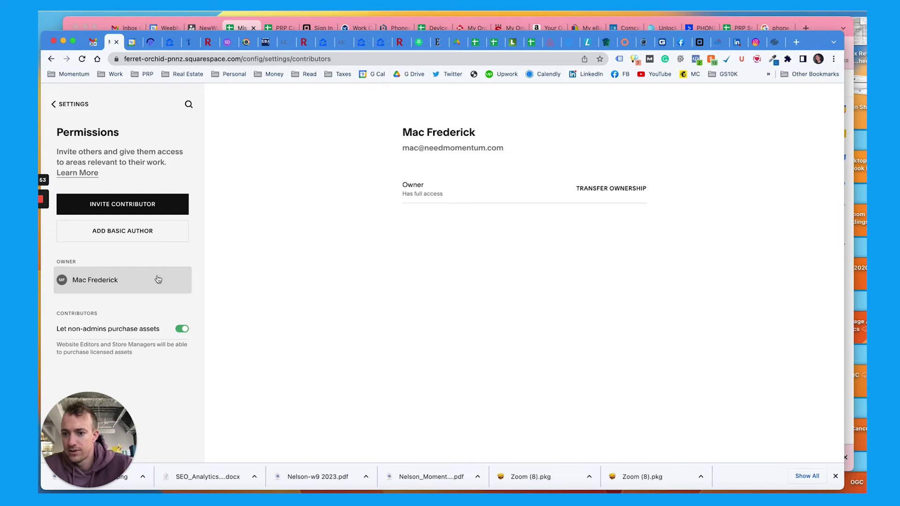
pyautogui.tripleClick(101, 334)
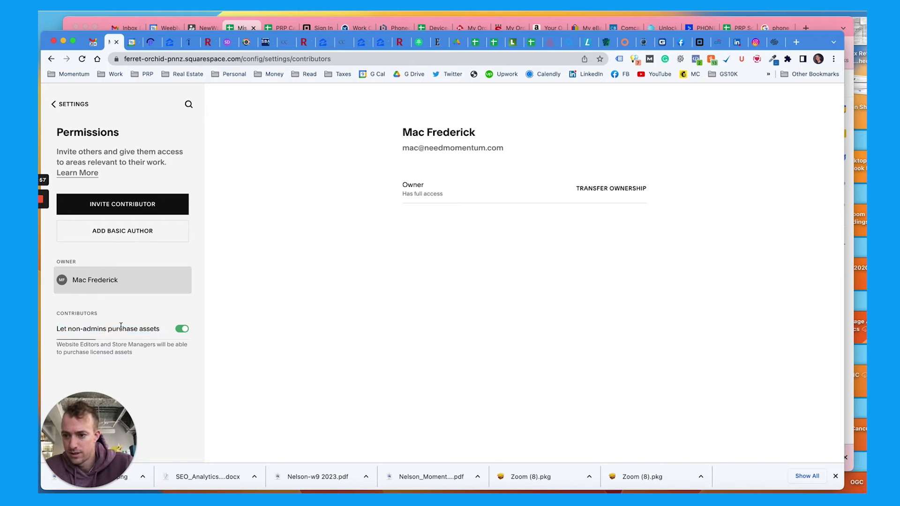
pyautogui.tripleClick(121, 327)
pyautogui.click(175, 329)
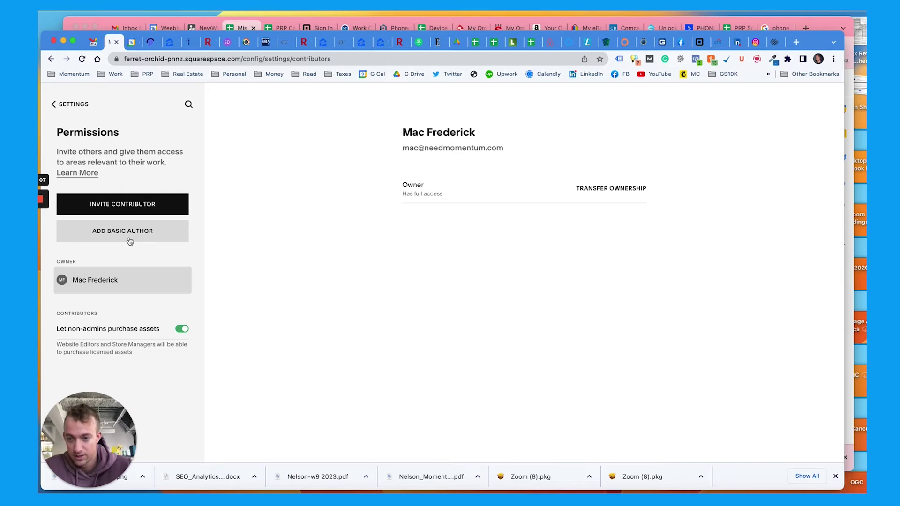
# - Open Invite Contributor, fill the name Momentum Digital, and move to Email Address
pyautogui.click(112, 205)
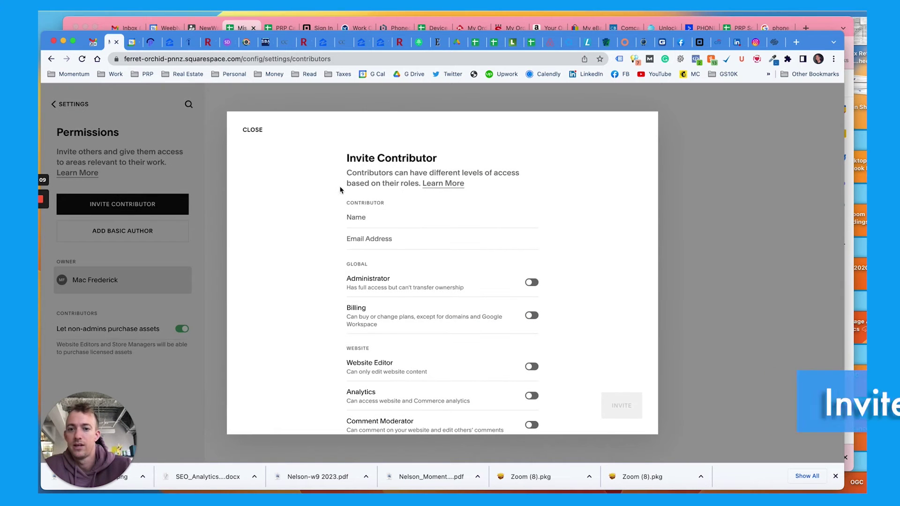
pyautogui.click(379, 217)
pyautogui.write('Momentum Digital')
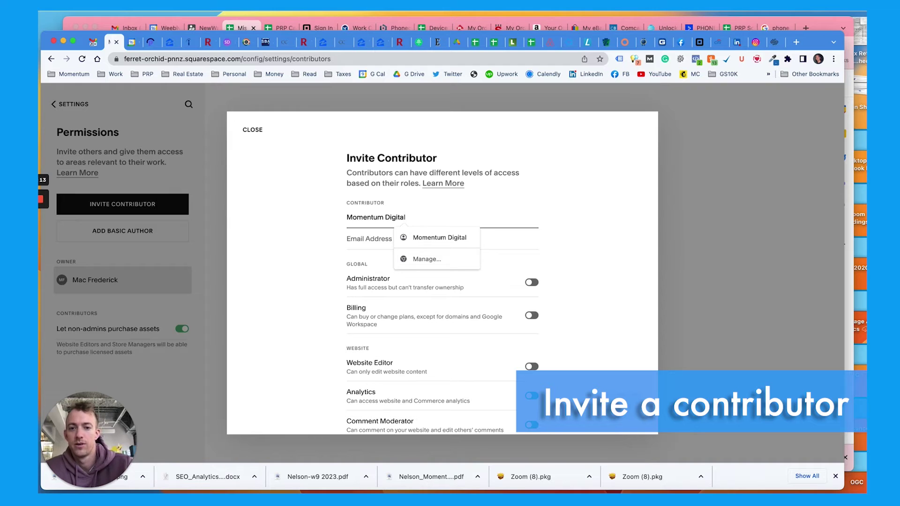
pyautogui.press('Tab')
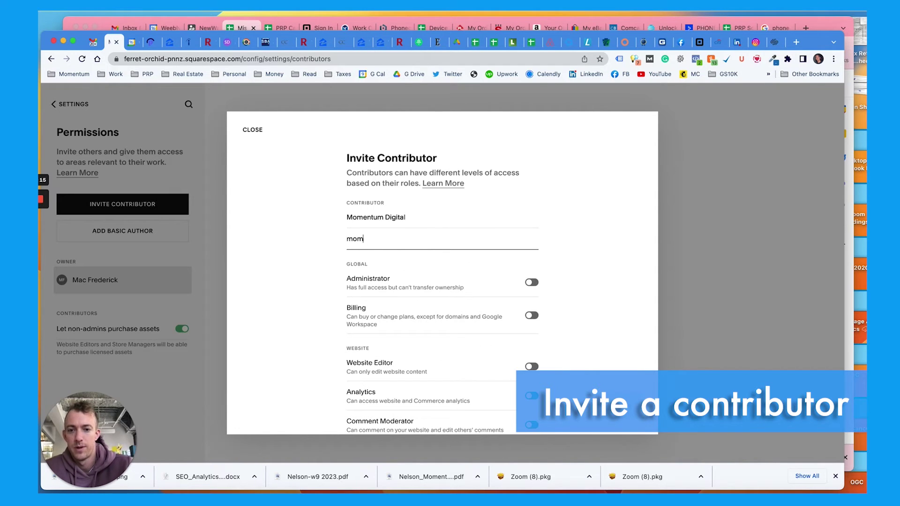
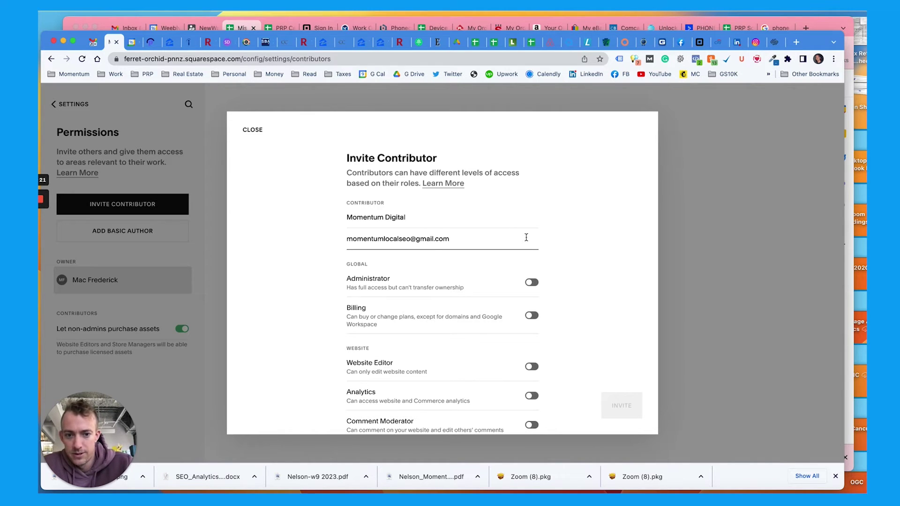
pyautogui.scroll(-2, 527, 237)
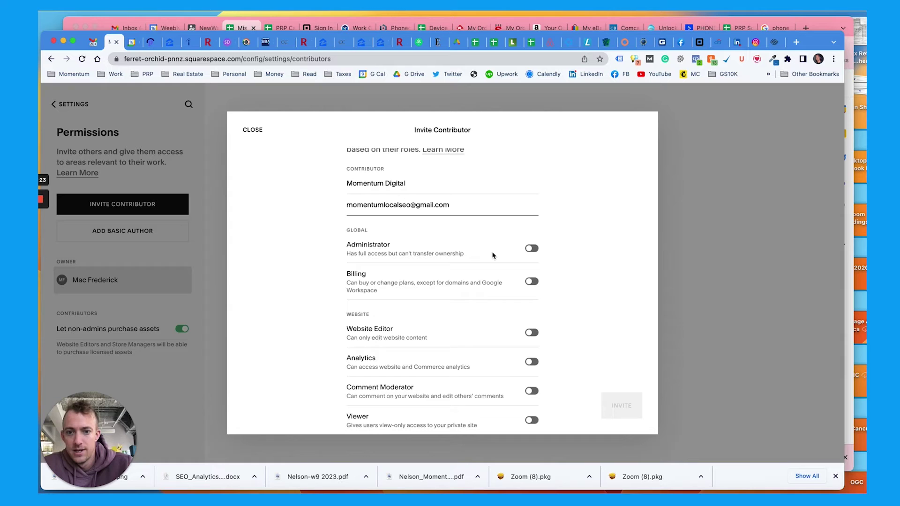
pyautogui.scroll(-2, 527, 295)
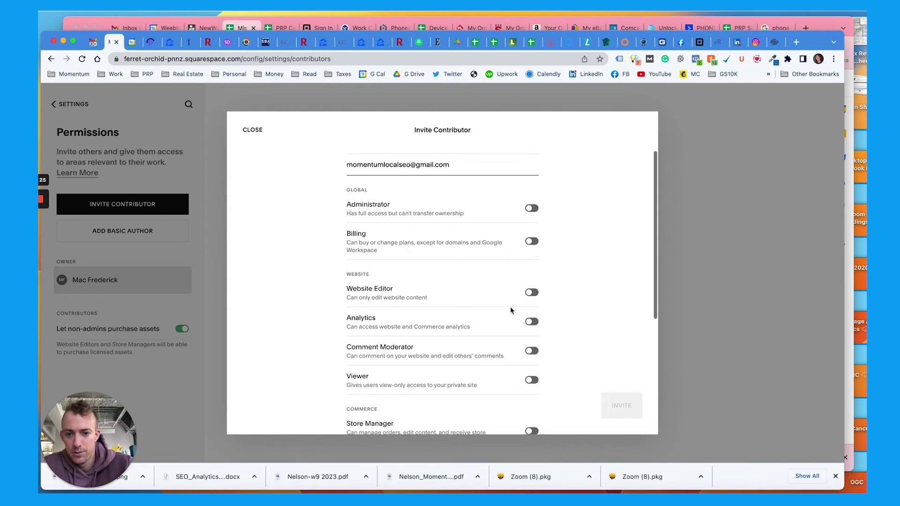
pyautogui.scroll(-1, 512, 310)
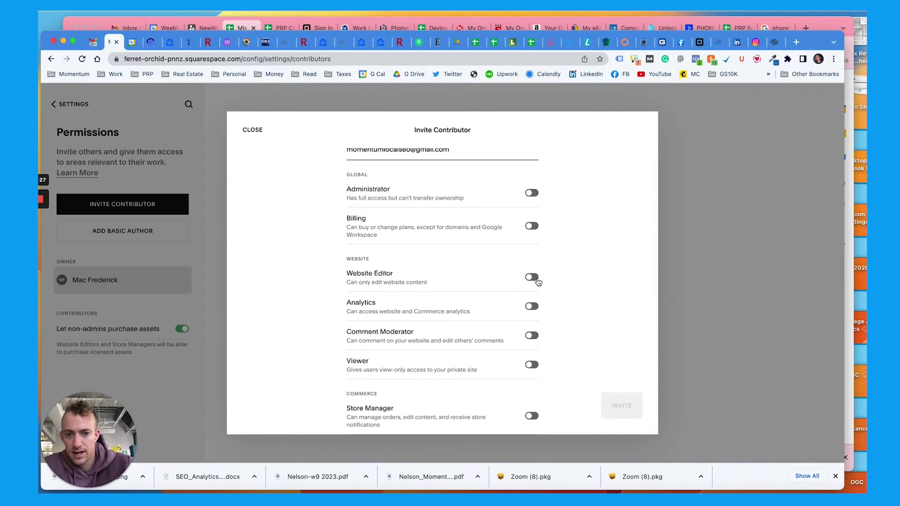
pyautogui.scroll(-2, 570, 266)
pyautogui.scroll(-3, 563, 266)
pyautogui.scroll(5, 563, 265)
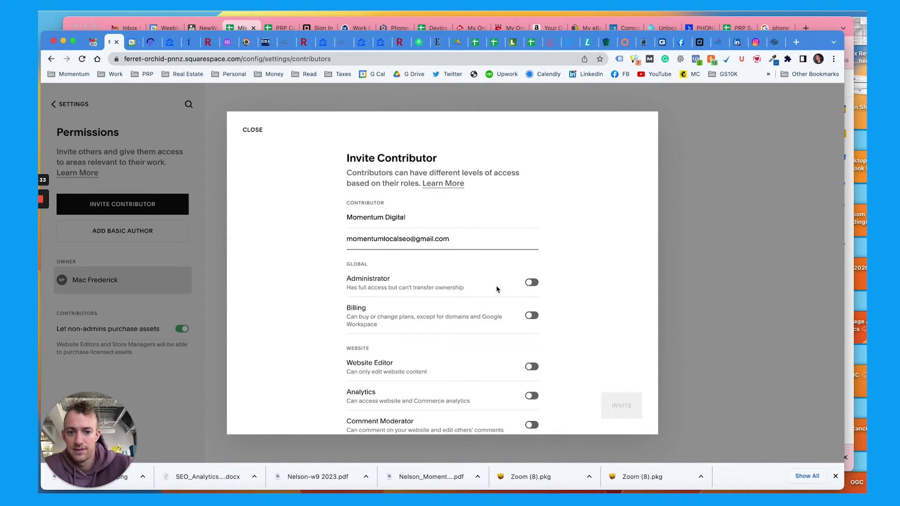
pyautogui.scroll(-2, 496, 289)
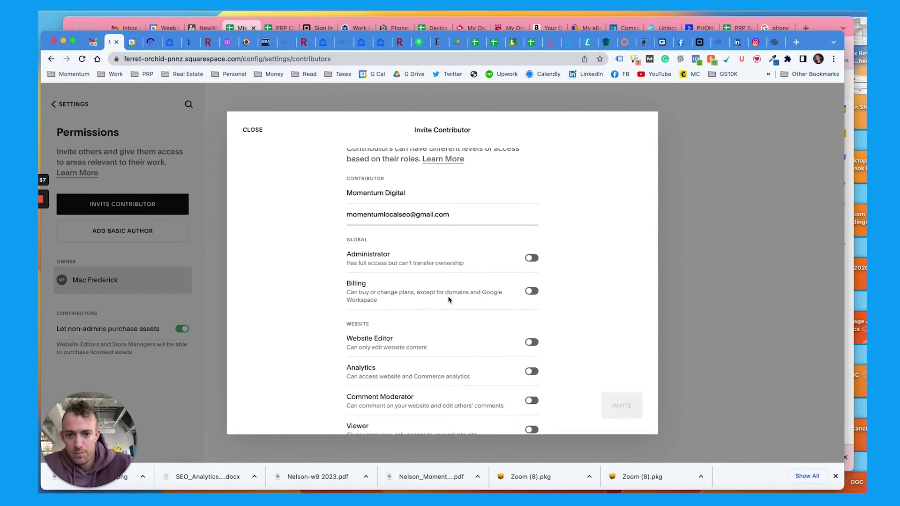
pyautogui.scroll(-1, 504, 300)
pyautogui.scroll(-2, 504, 301)
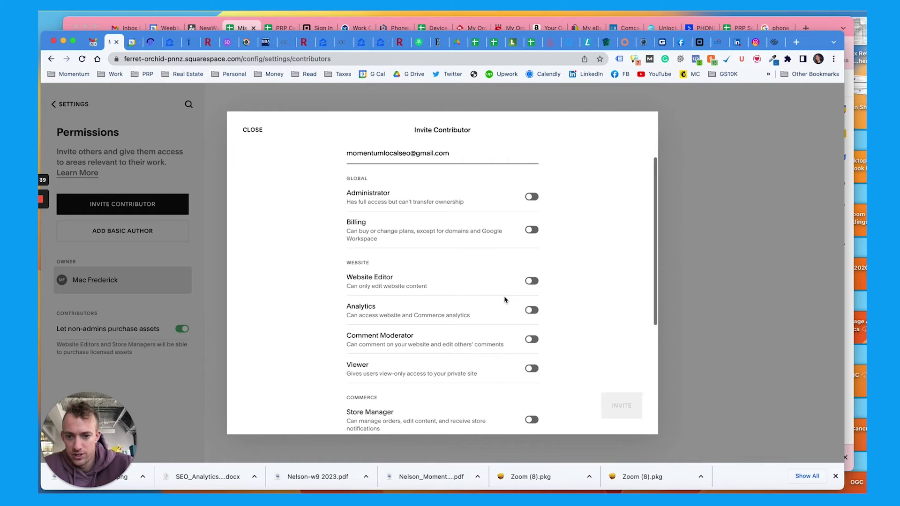
# - Enable Website Editor, Analytics, Store Manager and Email Campaigns Editor, then send the invite
pyautogui.click(532, 281)
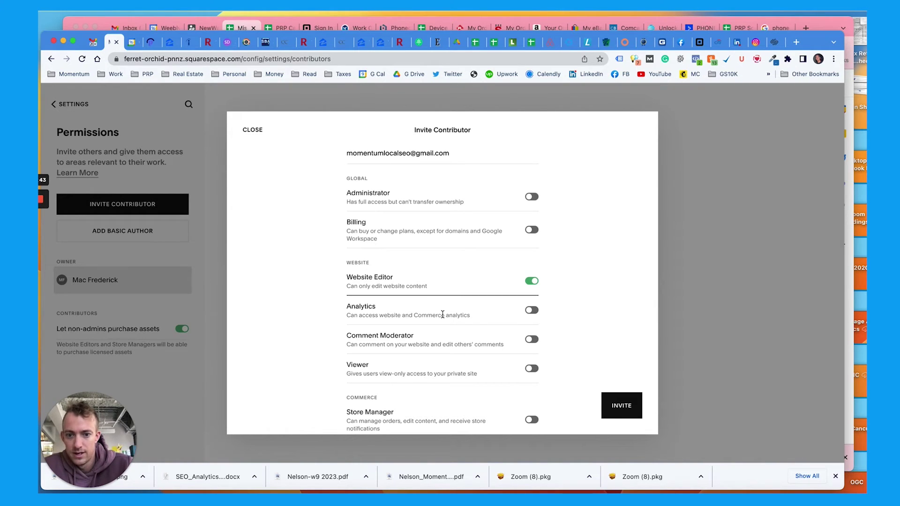
pyautogui.click(532, 311)
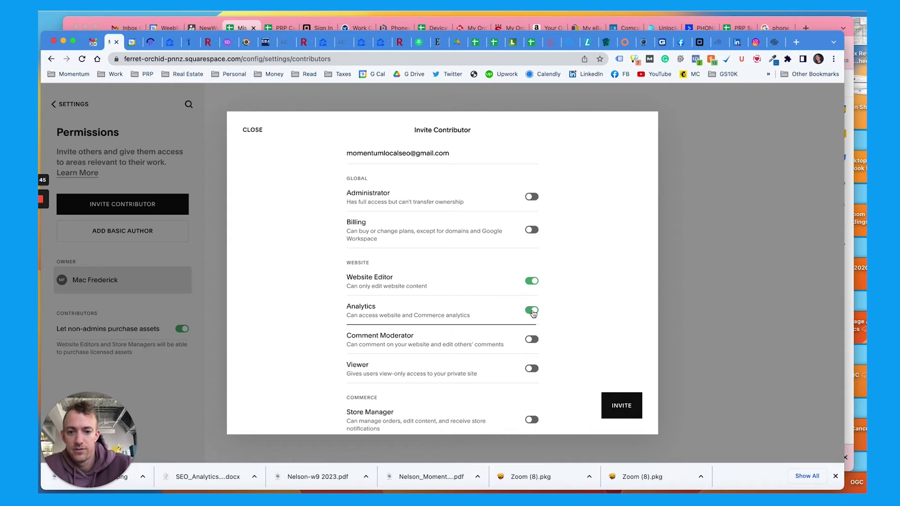
pyautogui.scroll(-1, 485, 316)
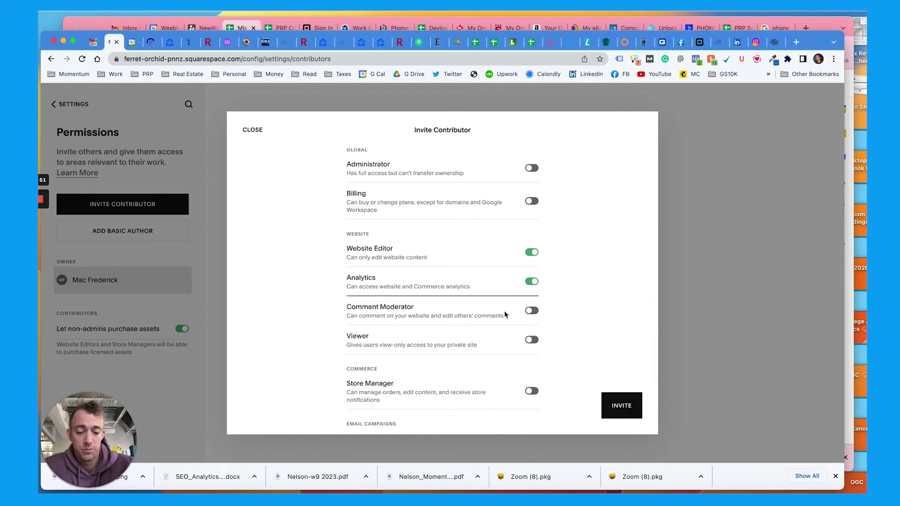
pyautogui.scroll(-1, 503, 314)
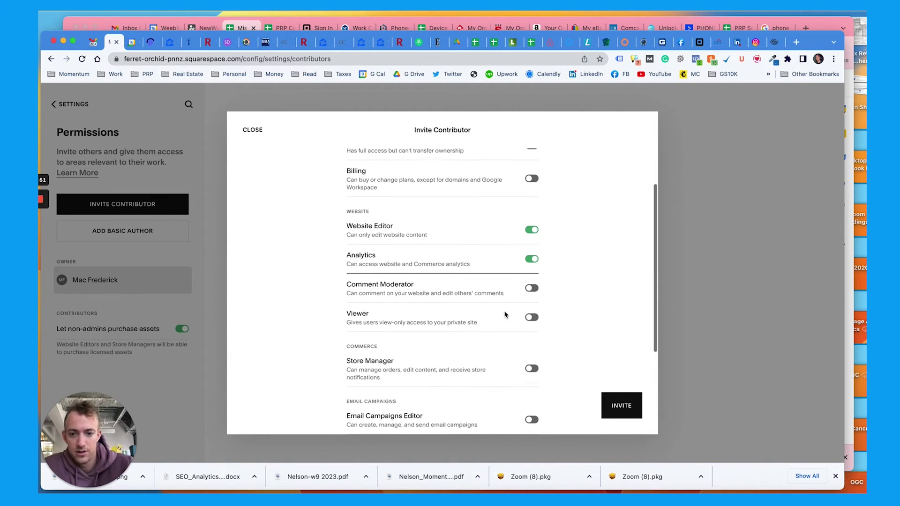
pyautogui.click(533, 315)
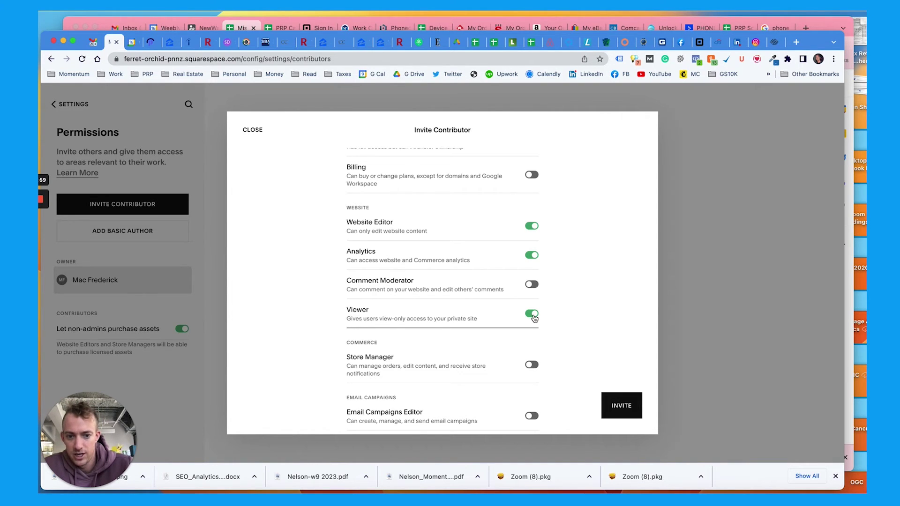
pyautogui.click(533, 315)
pyautogui.scroll(-2, 533, 316)
pyautogui.scroll(-3, 533, 281)
pyautogui.click(532, 251)
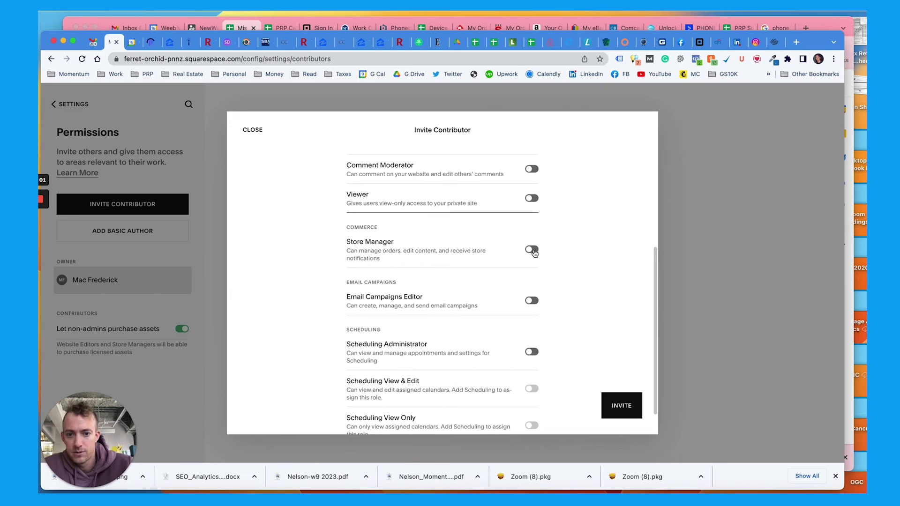
pyautogui.scroll(1, 531, 263)
pyautogui.scroll(2, 526, 273)
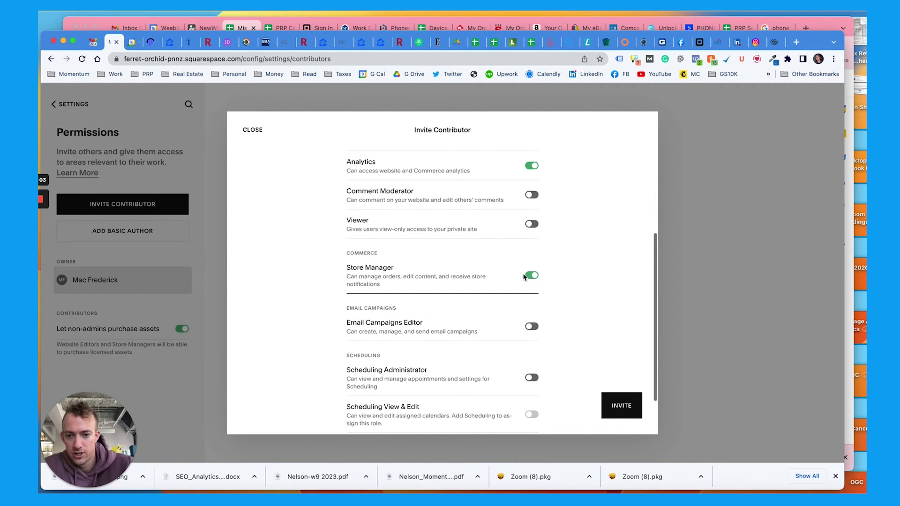
pyautogui.click(532, 329)
pyautogui.scroll(-1, 532, 328)
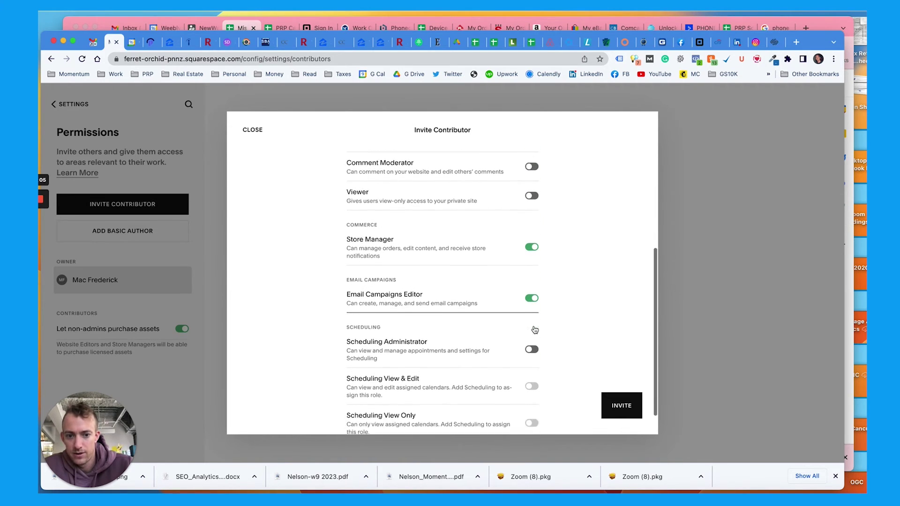
pyautogui.scroll(-1, 534, 326)
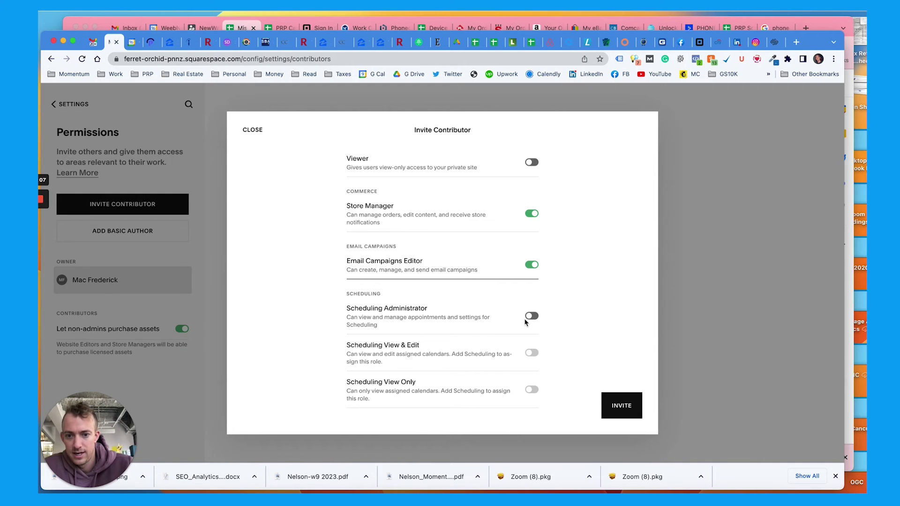
pyautogui.scroll(5, 527, 318)
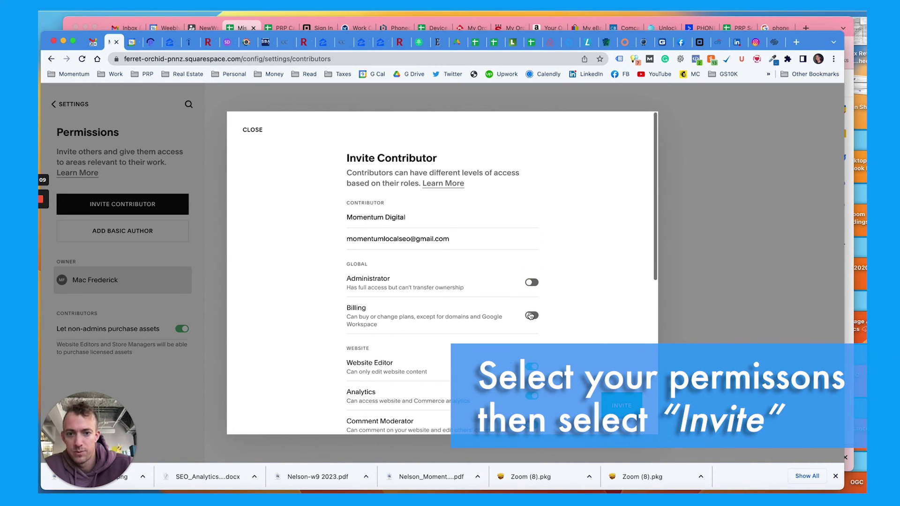
pyautogui.click(622, 406)
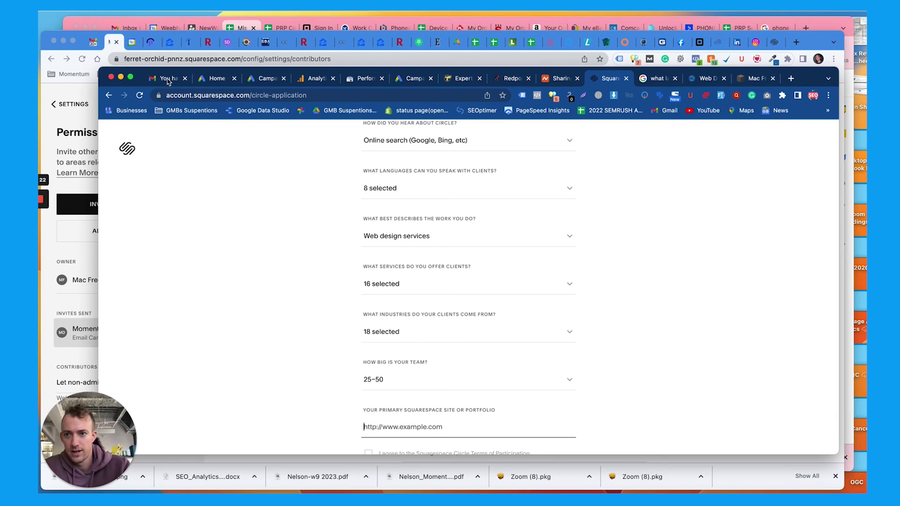
# - Switch to the Gmail tab in the second Chrome window
pyautogui.click(166, 78)
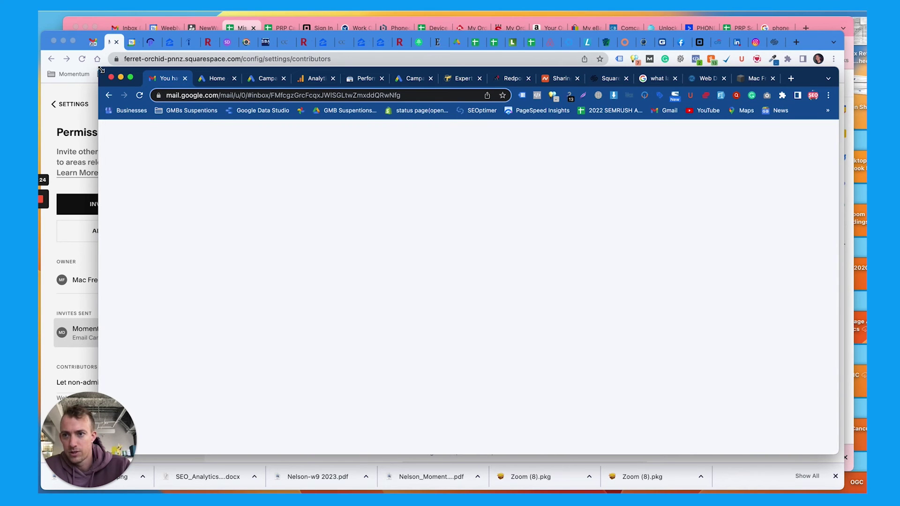
# - Open the Squarespace Contributor Invitation email under Inbox Updates and accept the invitation
pyautogui.moveTo(101, 68); pyautogui.dragTo(81, 41)
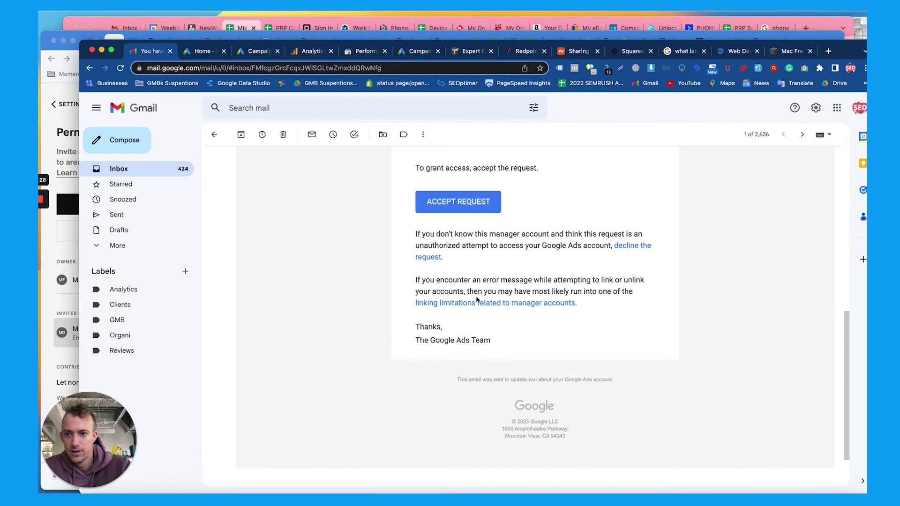
pyautogui.click(131, 171)
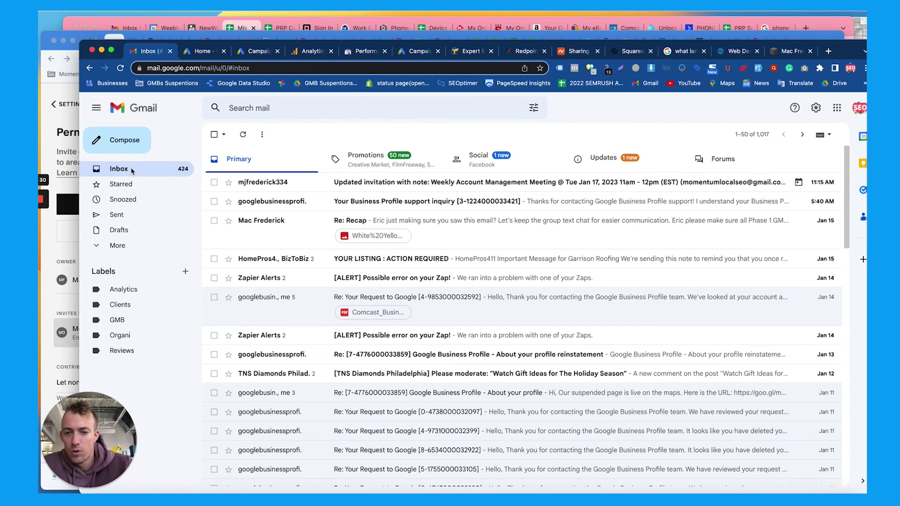
pyautogui.click(612, 169)
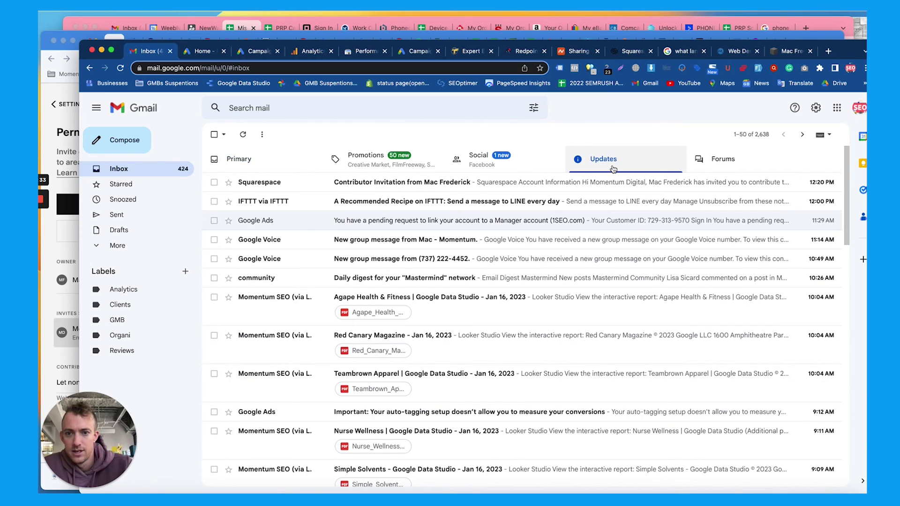
pyautogui.click(301, 182)
pyautogui.scroll(-2, 490, 371)
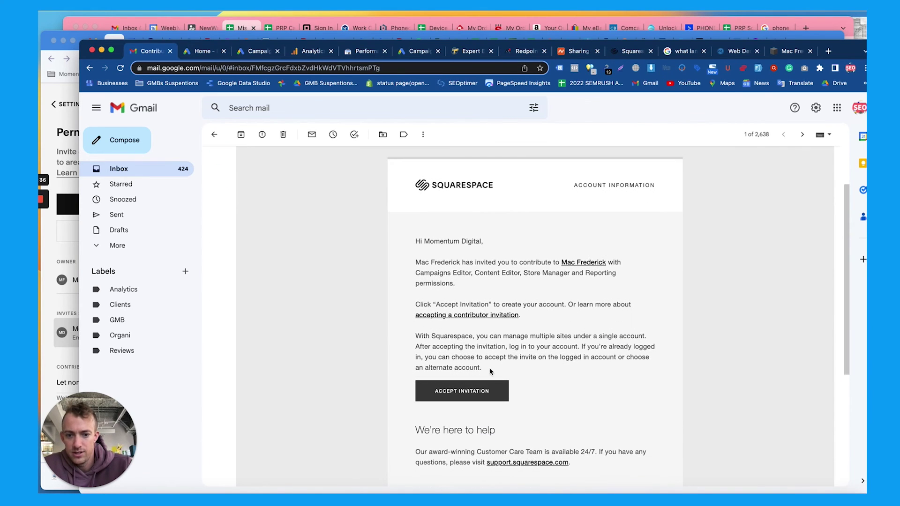
pyautogui.click(463, 395)
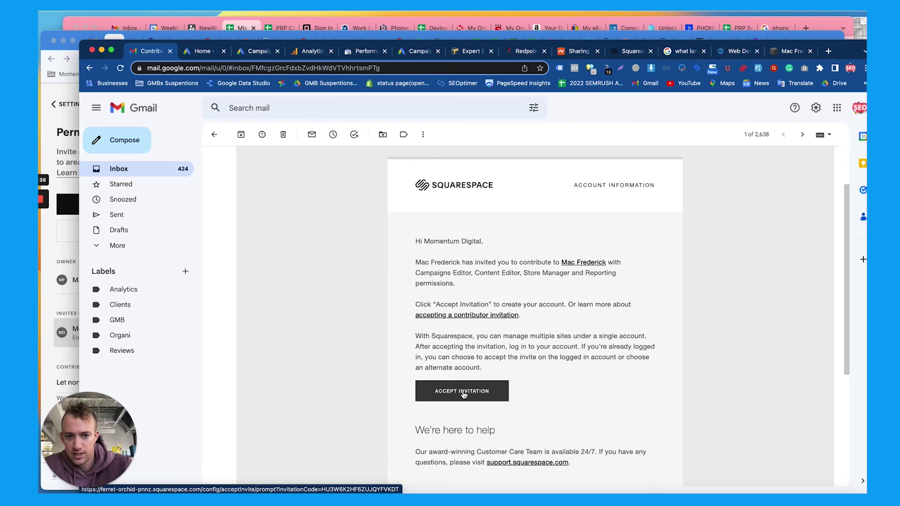